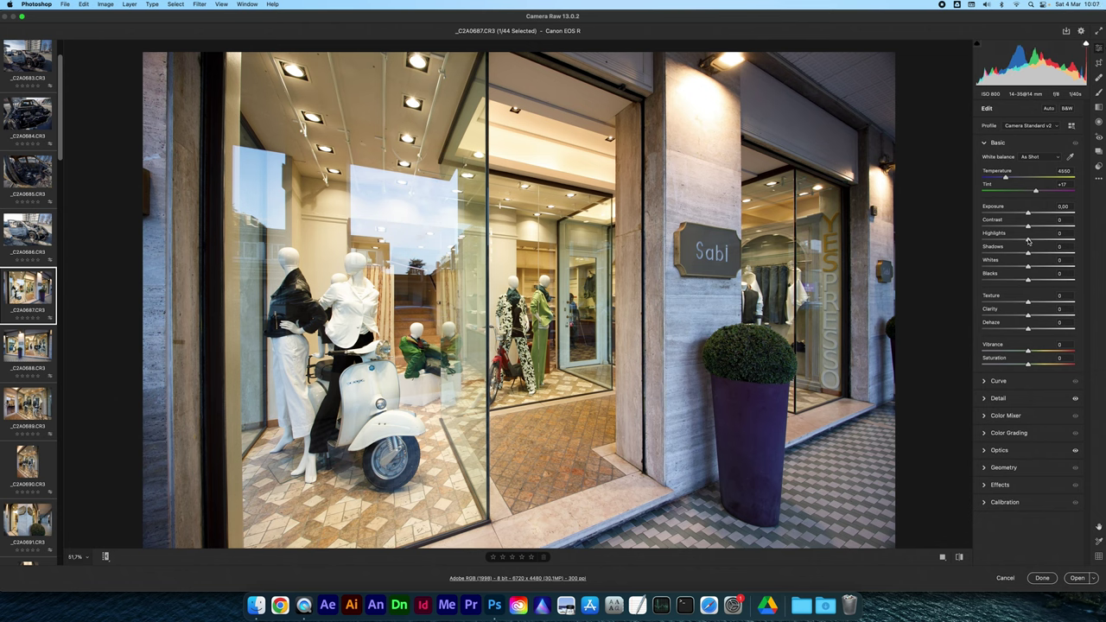
Set Highlights to -100 and Shadows to +56 on _C2A0687.CR3, using the clipping warnings to check the blown areas
left_click_drag(1027, 241, 981, 241)
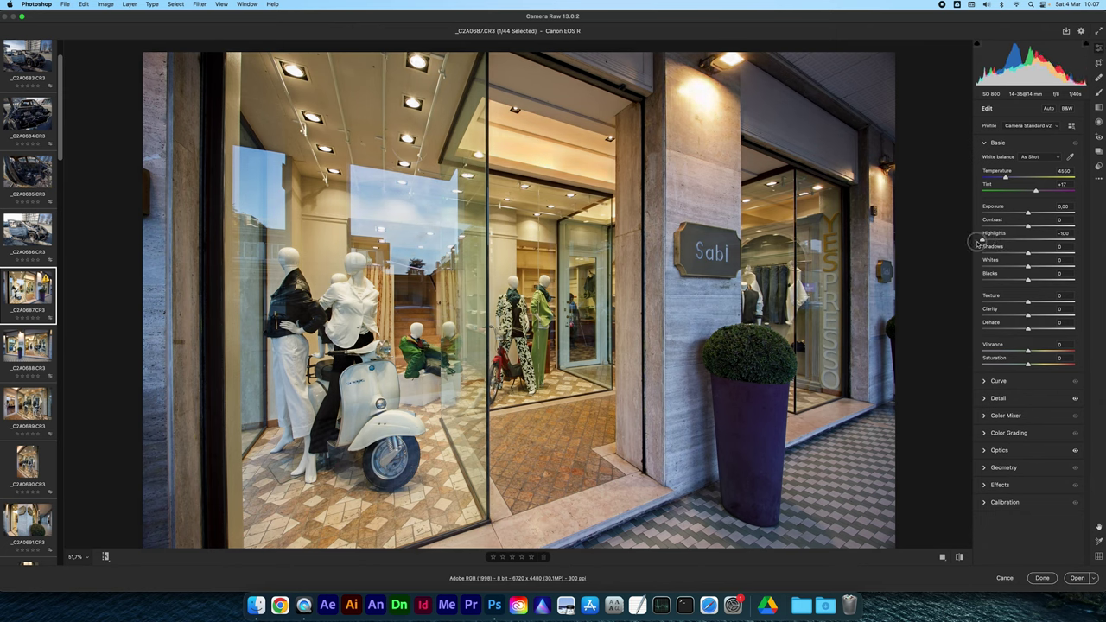
key("j")
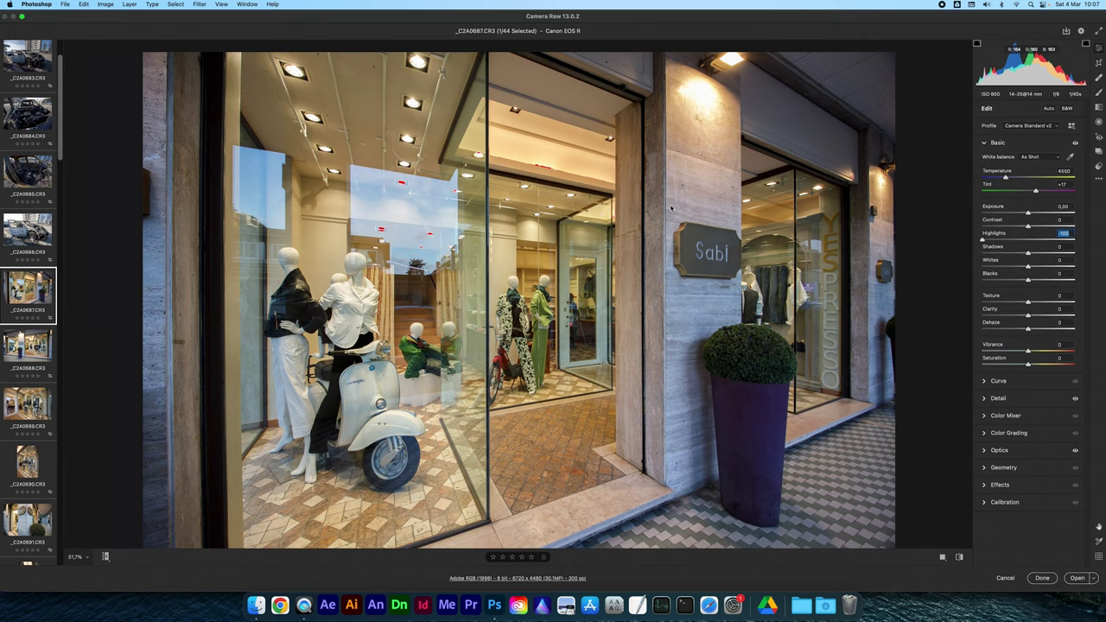
type("0")
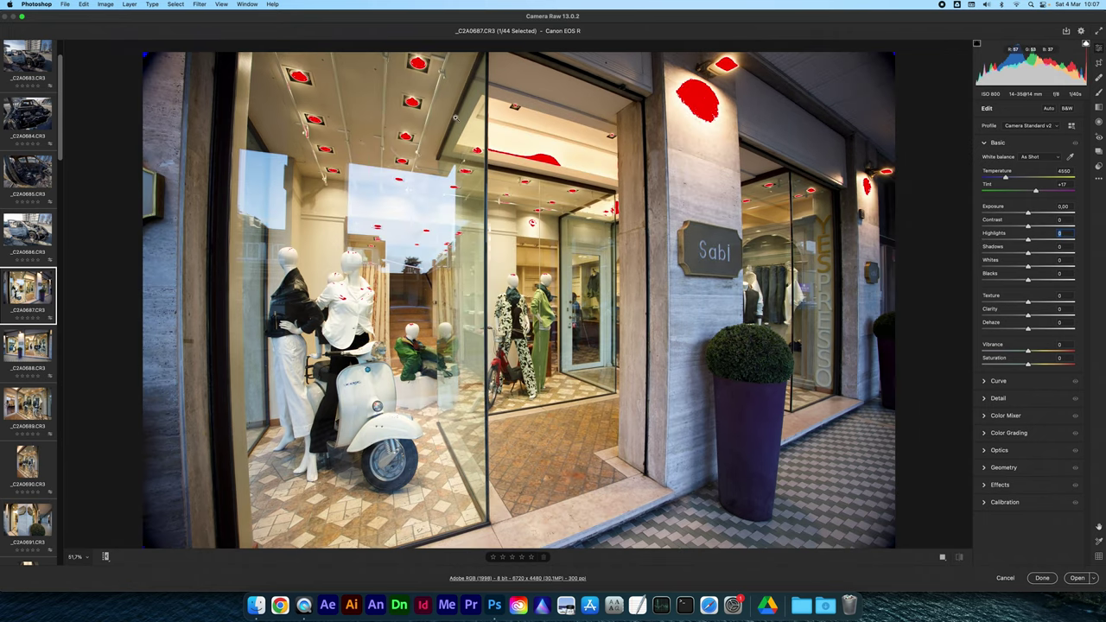
key("super+z")
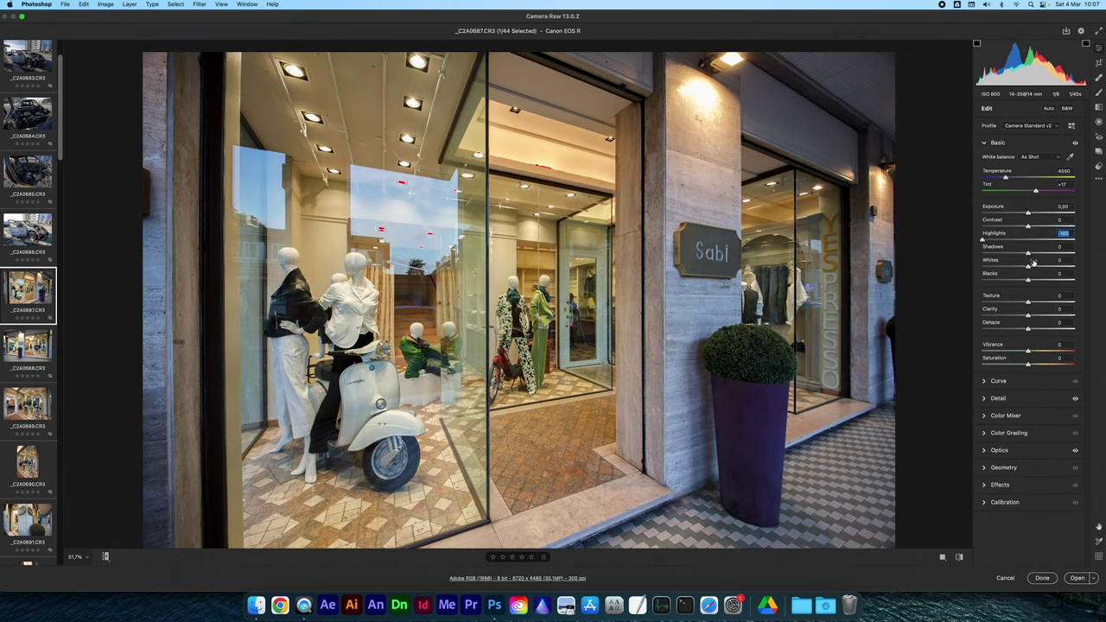
left_click_drag(1027, 253, 1054, 259)
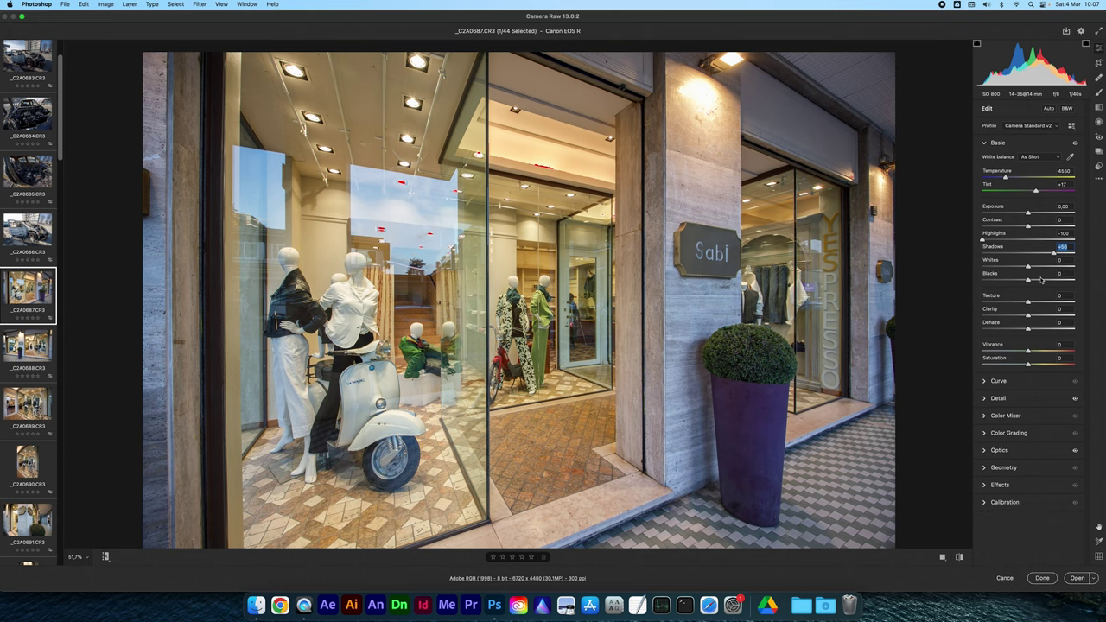
Compare _C2A0687.CR3 before and after the highlight and shadow edits by undoing and redoing them
key("super+z")
key("super+z")
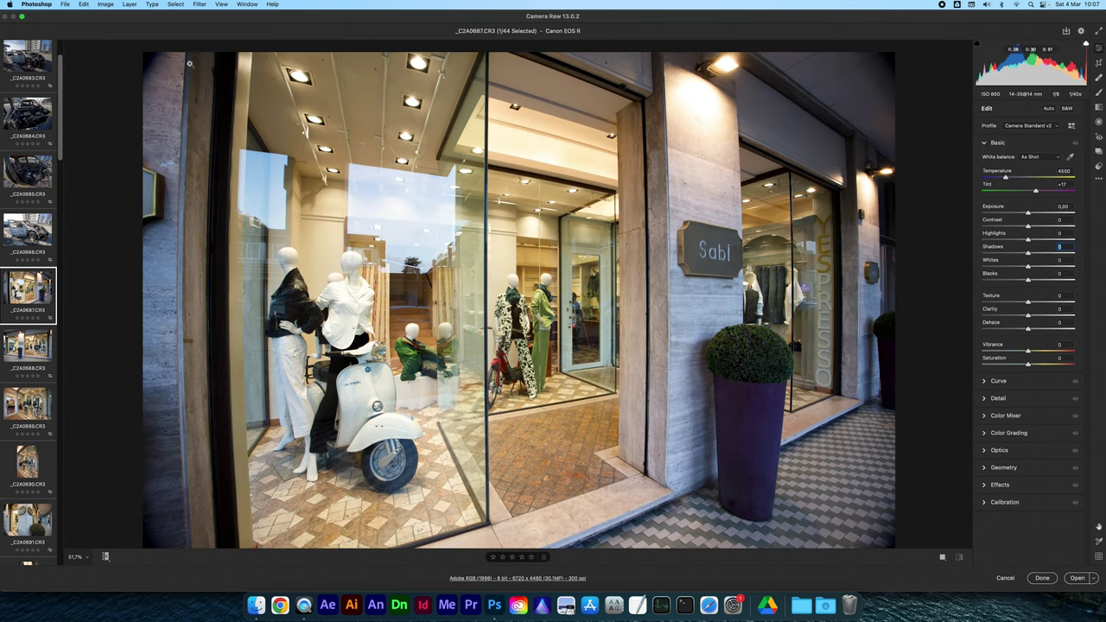
key("super+shift+z")
key("super+shift+z")
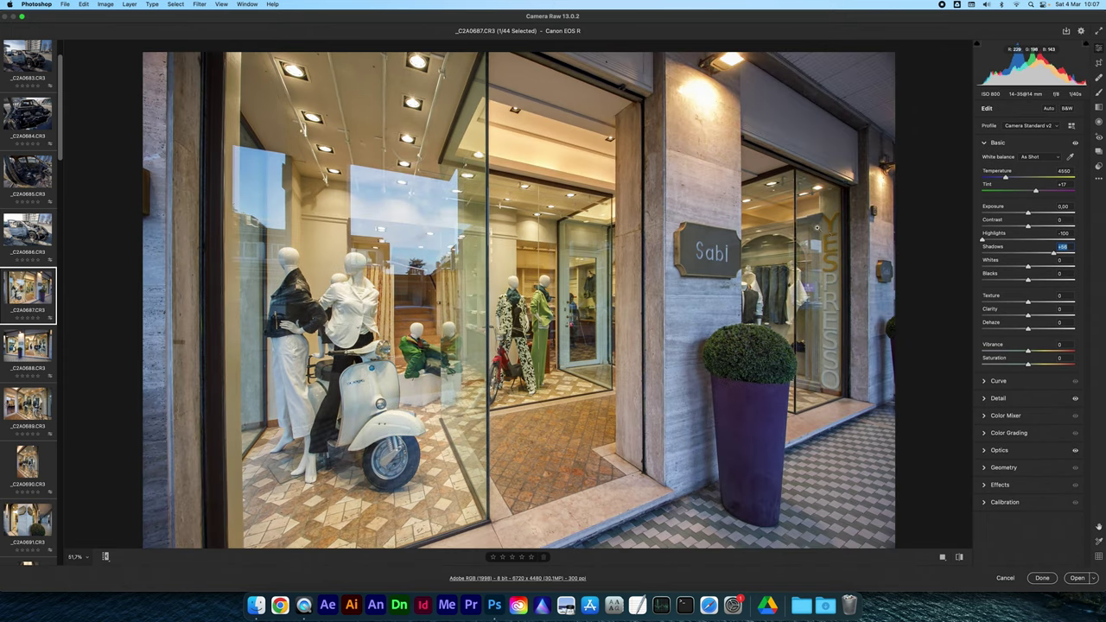
Set Clarity to +8, Vibrance to +10, Saturation to +2 and the white balance temperature to 4000 on _C2A0687.CR3
left_click(1061, 309)
type("8")
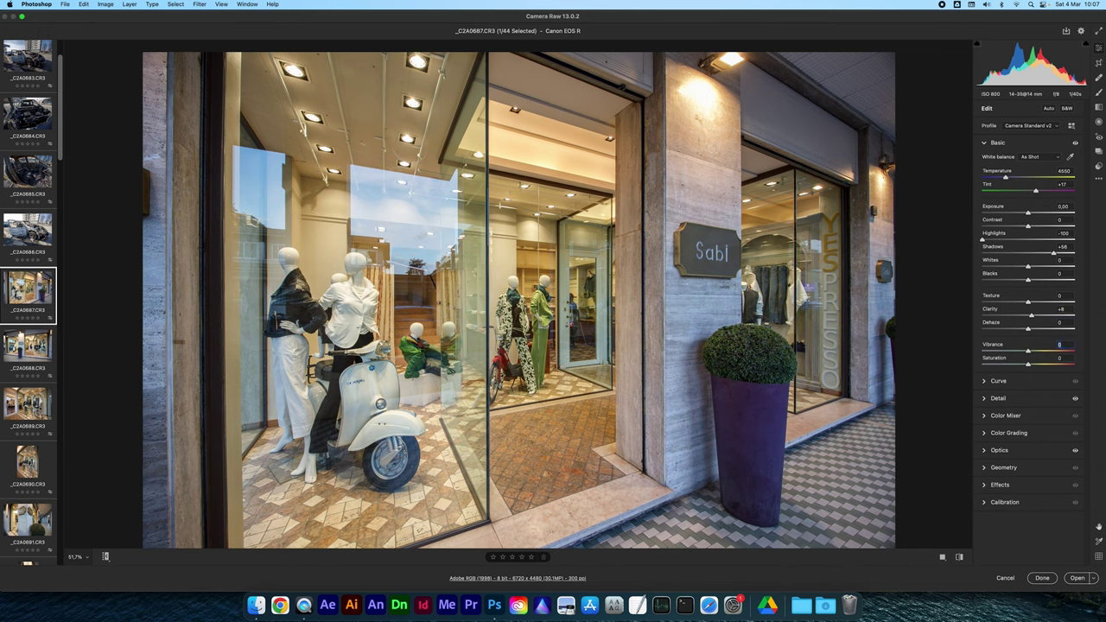
type("102")
key("Tab")
left_click_drag(1004, 178, 999, 177)
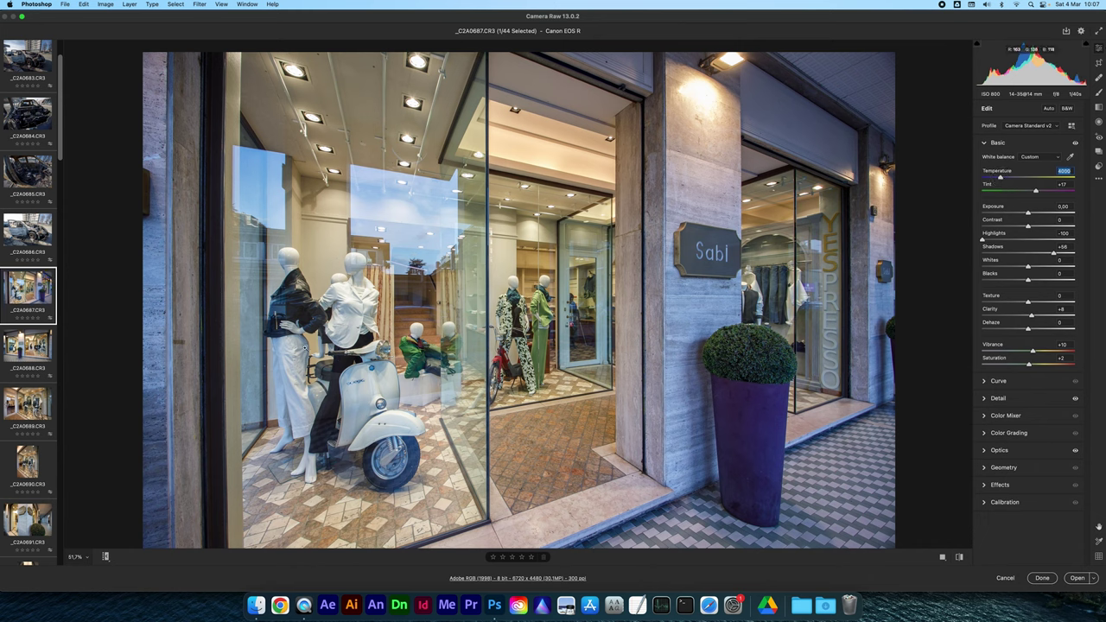
Try synchronizing the edits of _C2A0687.CR3 to _C2A0688.CR3 and display that photo
left_click(28, 347, "shift")
key("alt+s")
key("Return")
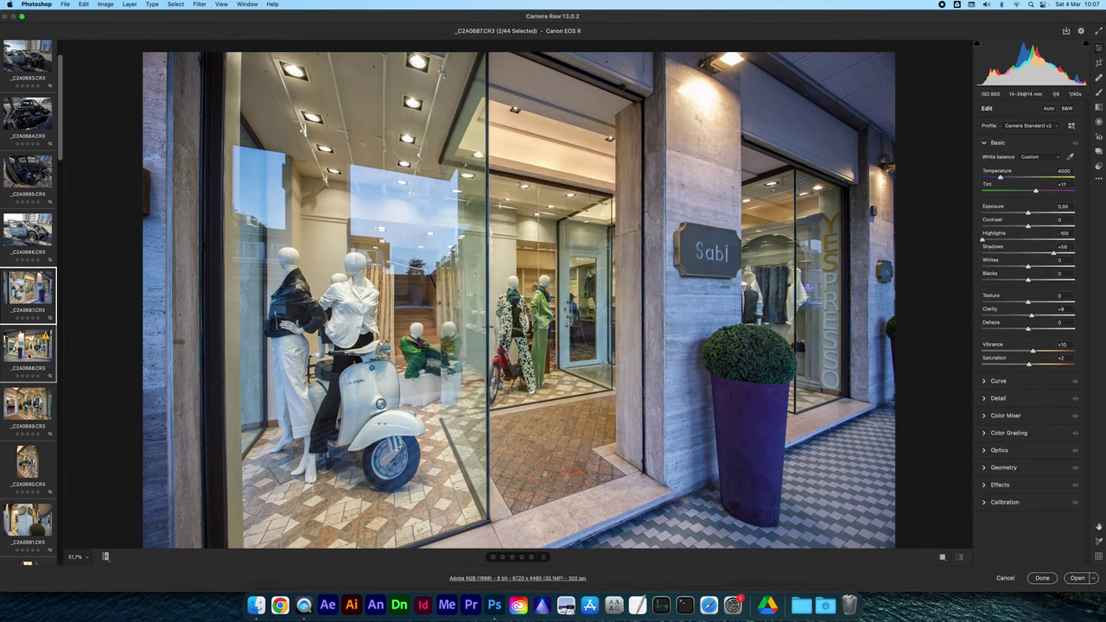
left_click(28, 347)
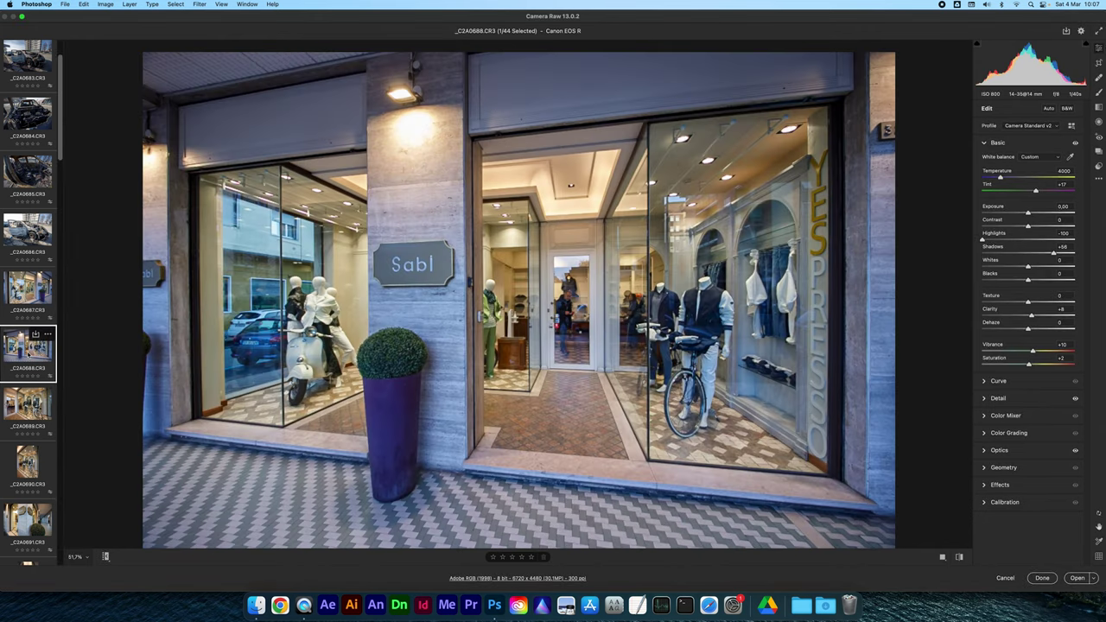
Compare _C2A0688.CR3 with and without the synced edits under clipping warnings, leaving the sync undone
key("super+z")
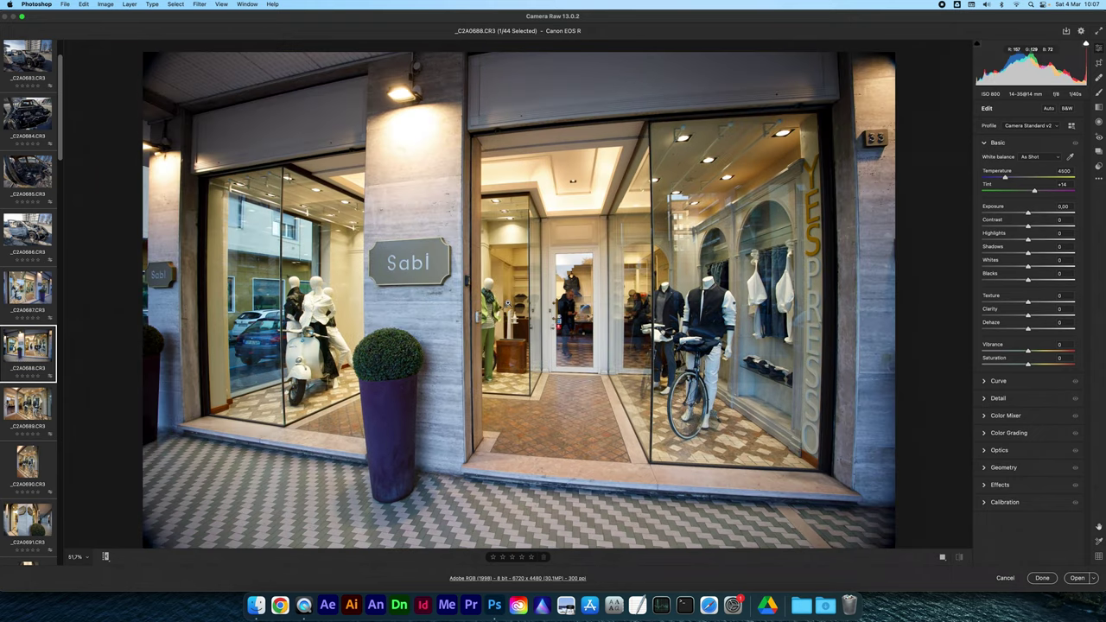
key("u")
key("o")
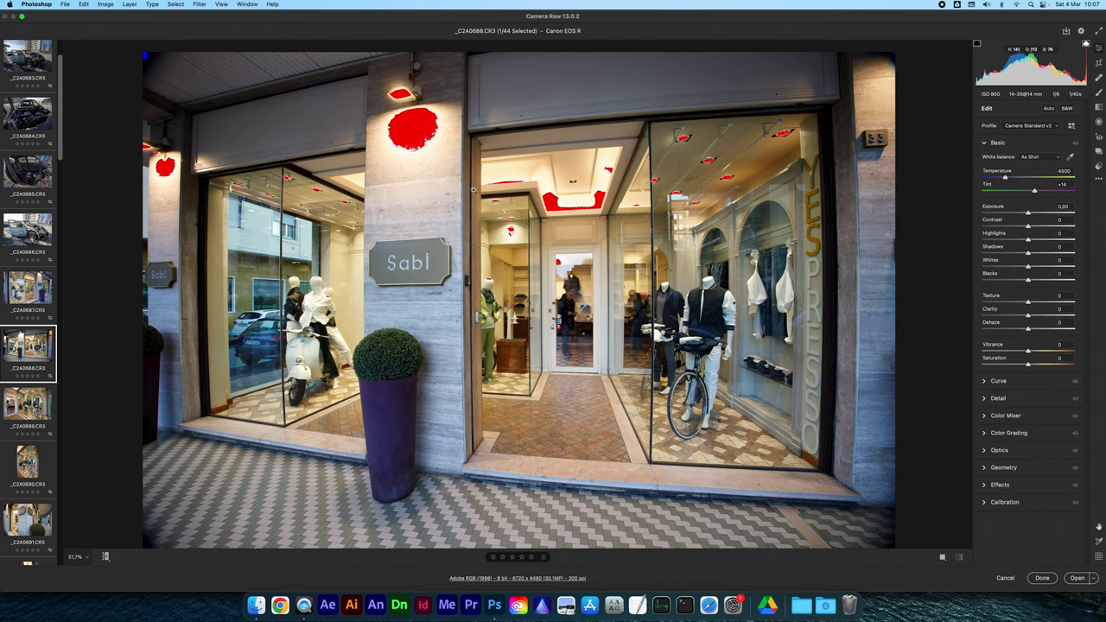
key("super+shift+z")
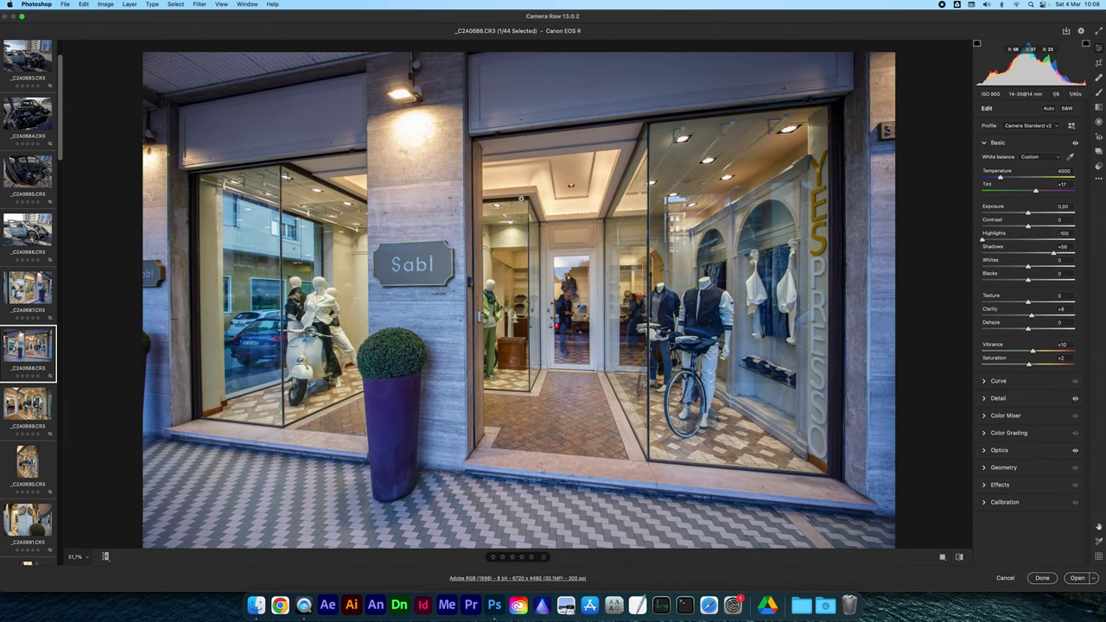
key("super+z")
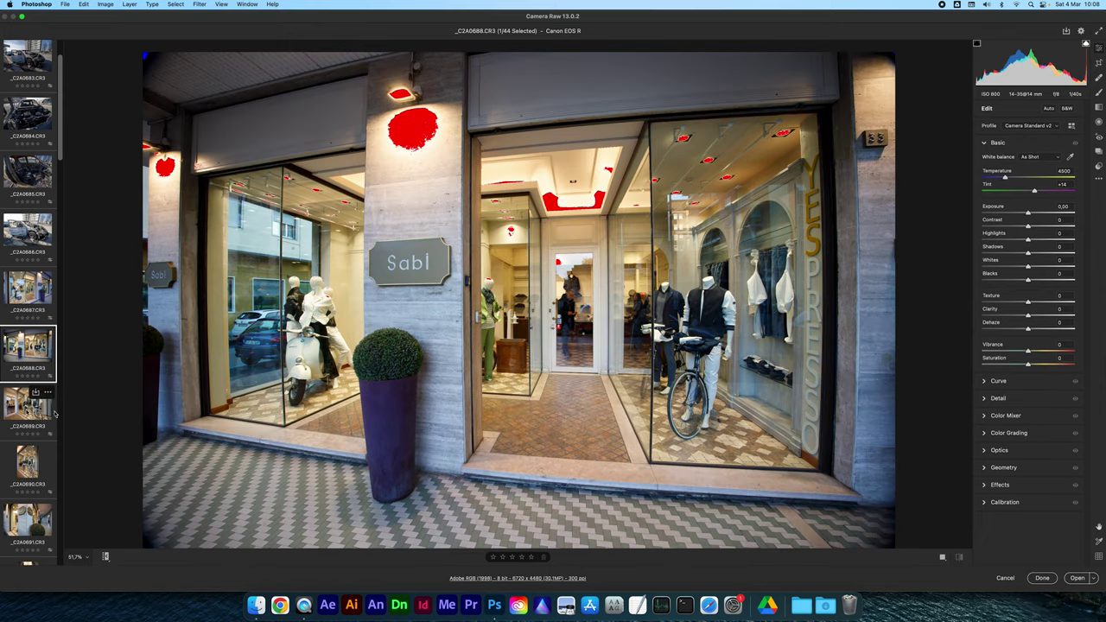
left_click(54, 415)
left_click(34, 339)
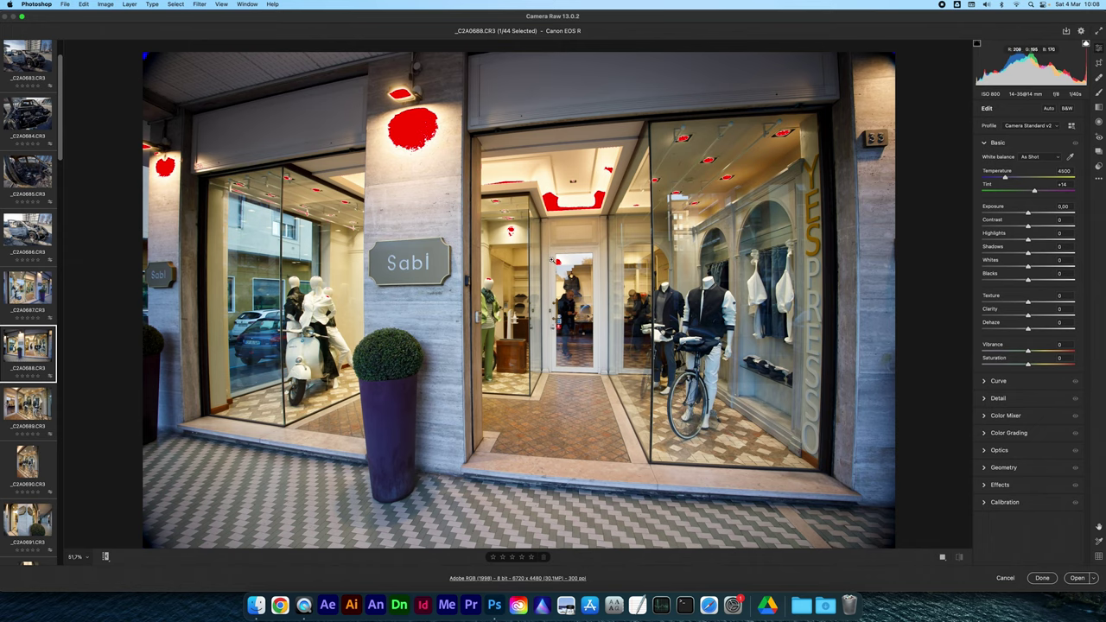
Synchronize the settings of _C2A0687.CR3 to all the photos from it through _C2A0698.CR3
left_click(28, 290)
scroll(34, 436, "down", 5)
scroll(35, 437, "down", 4)
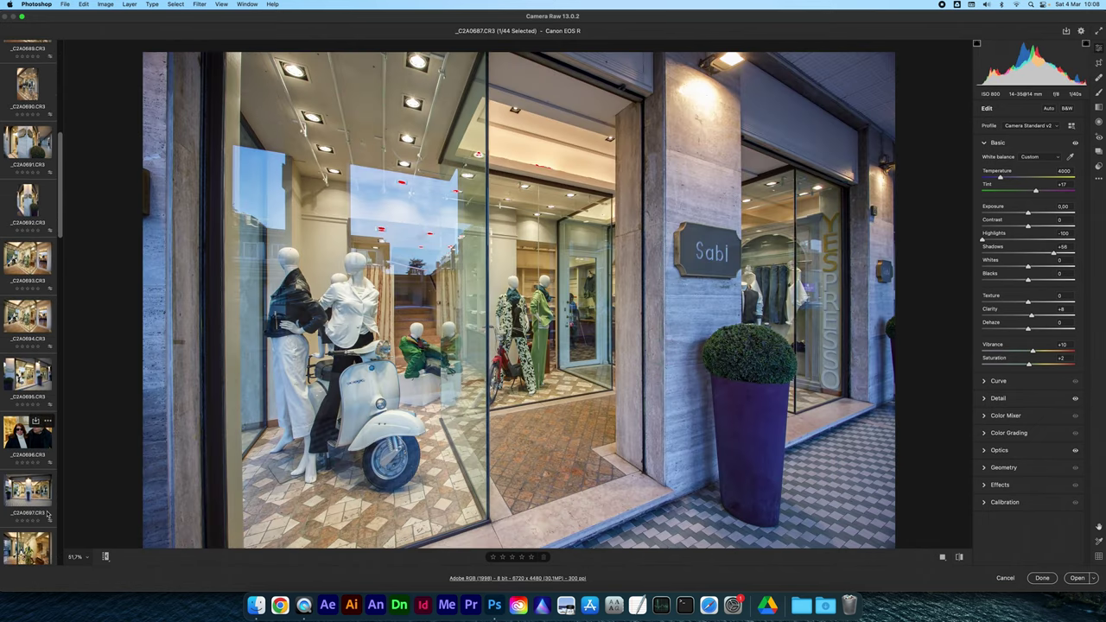
scroll(48, 515, "down", 2)
left_click(26, 490, "shift")
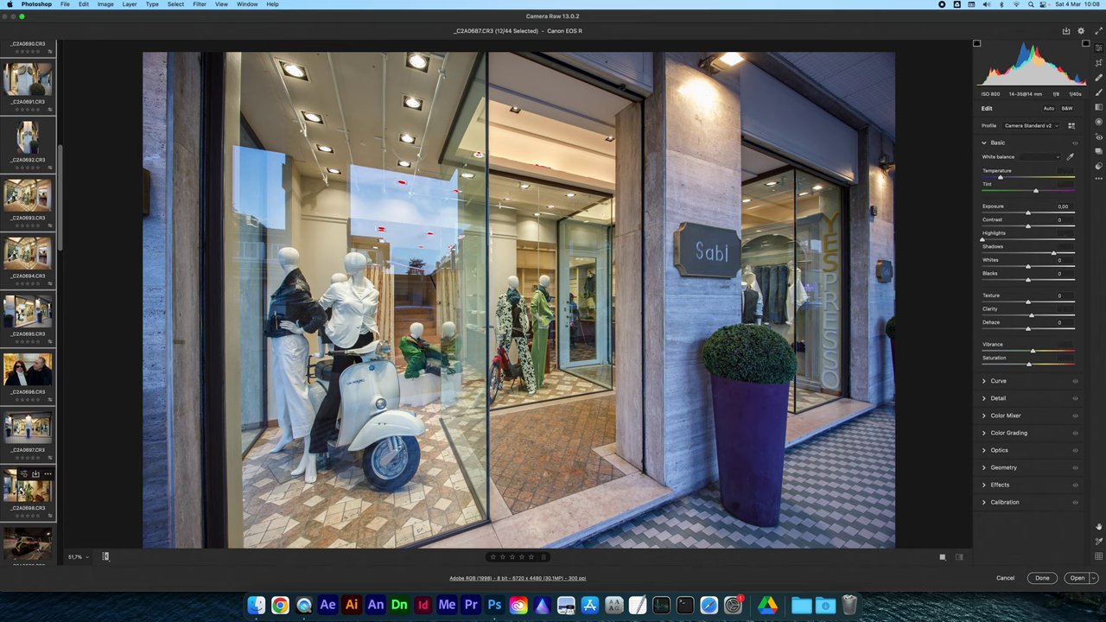
key("alt+s")
key("Return")
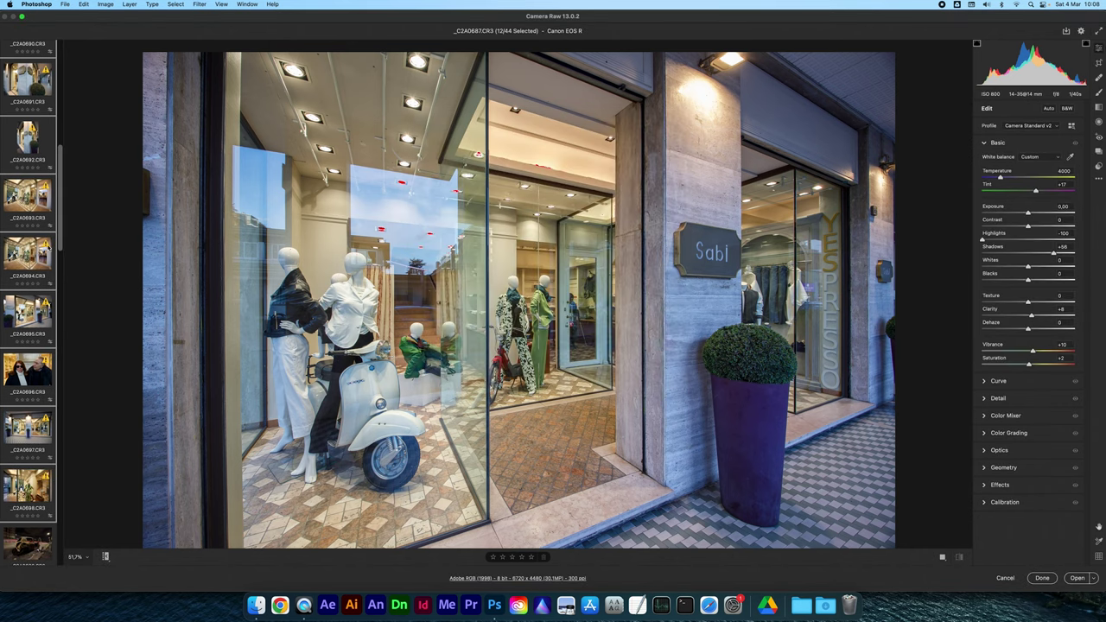
Set Exposure to +0.20 and Shadows to +68 on _C2A0689.CR3
scroll(33, 216, "up", 4)
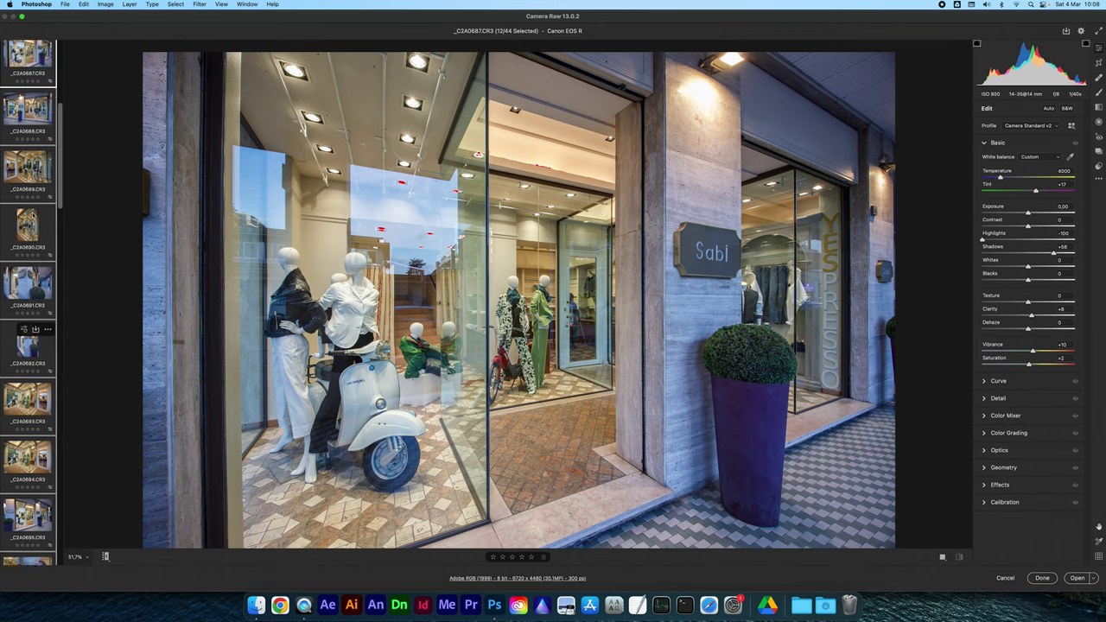
scroll(24, 192, "up", 1)
left_click(25, 192)
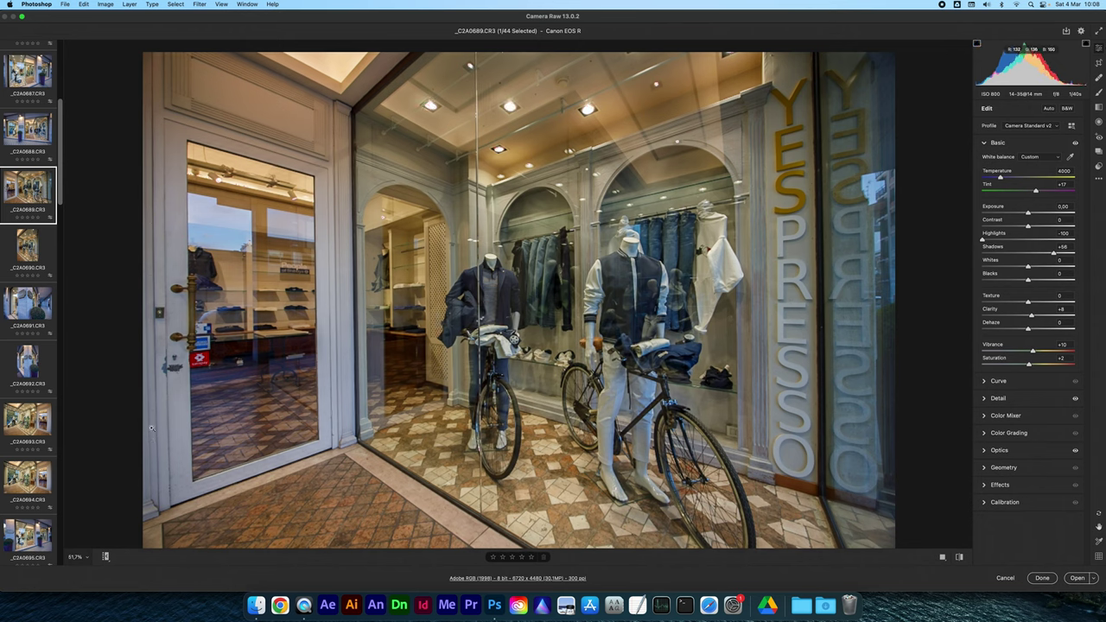
left_click(1028, 212)
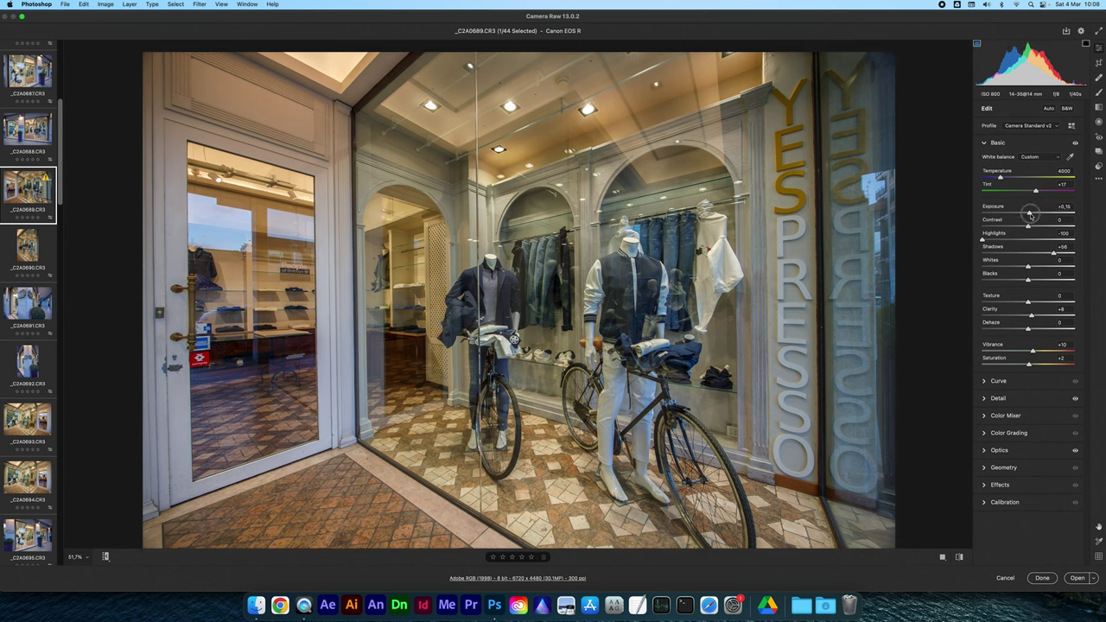
left_click_drag(1052, 249, 1060, 255)
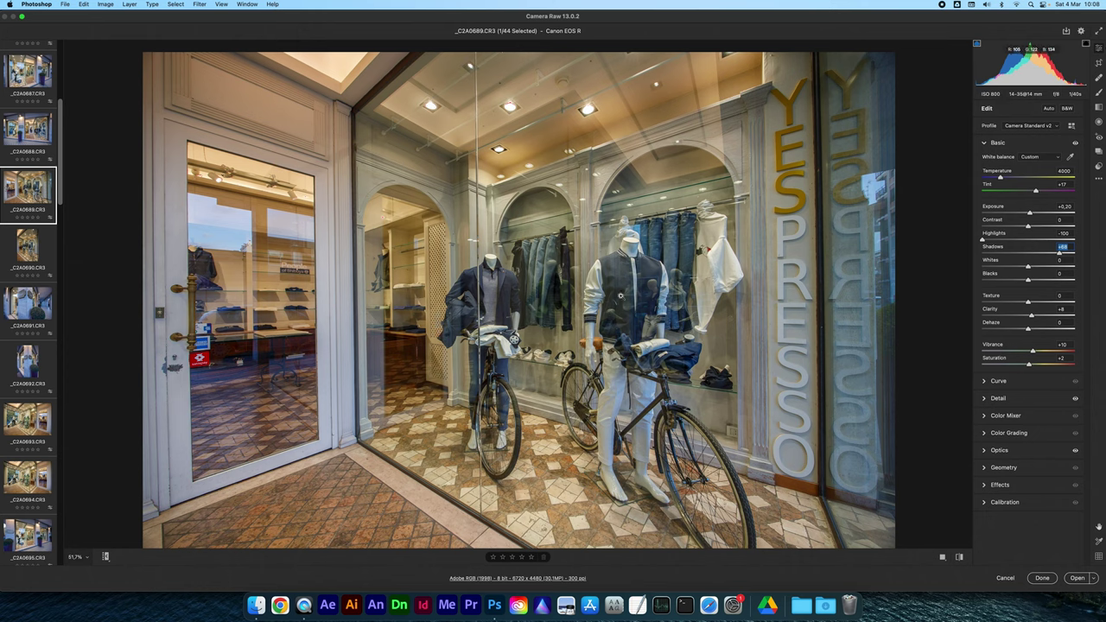
Examine the ceiling lights and carved arches of _C2A0689.CR3 up close for noise and detail
left_click(490, 107)
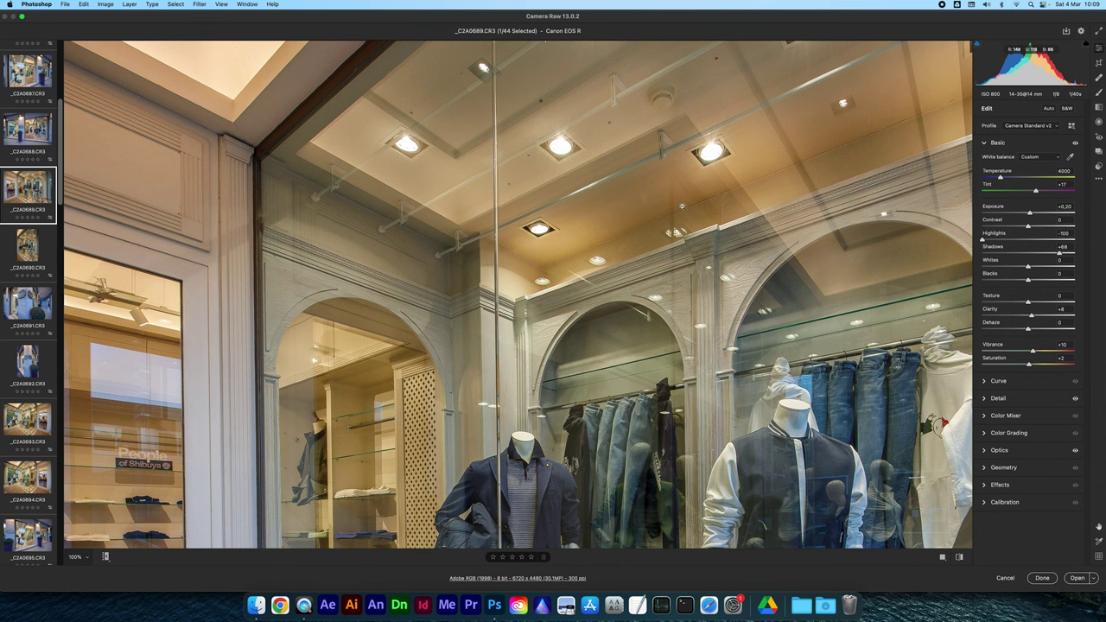
scroll(671, 250, "down", 3)
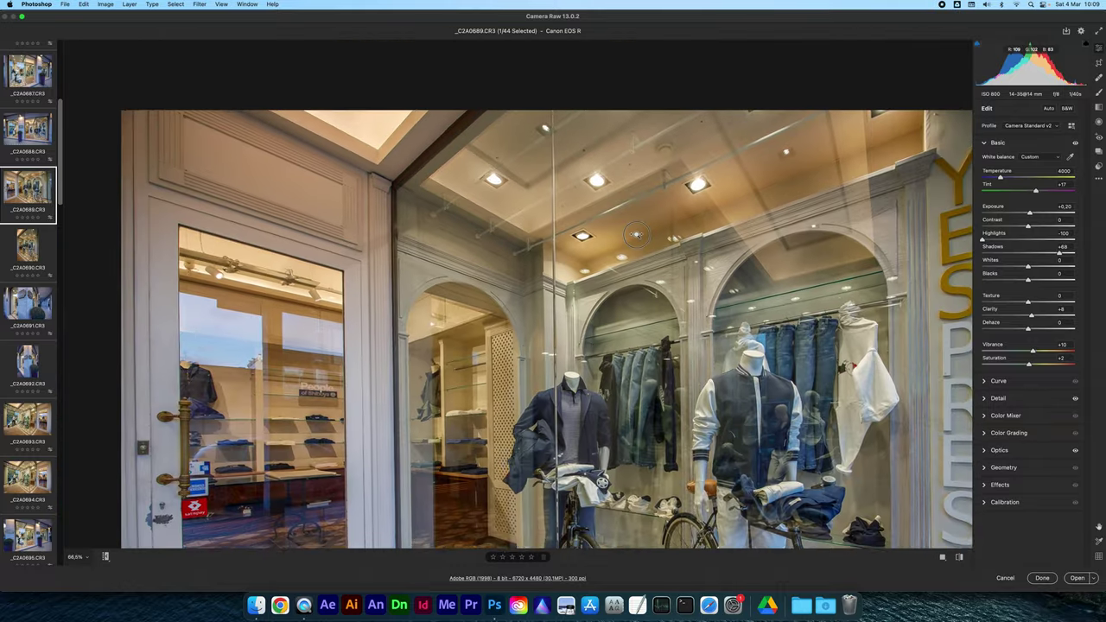
scroll(809, 233, "up", 8)
scroll(810, 233, "down", 4)
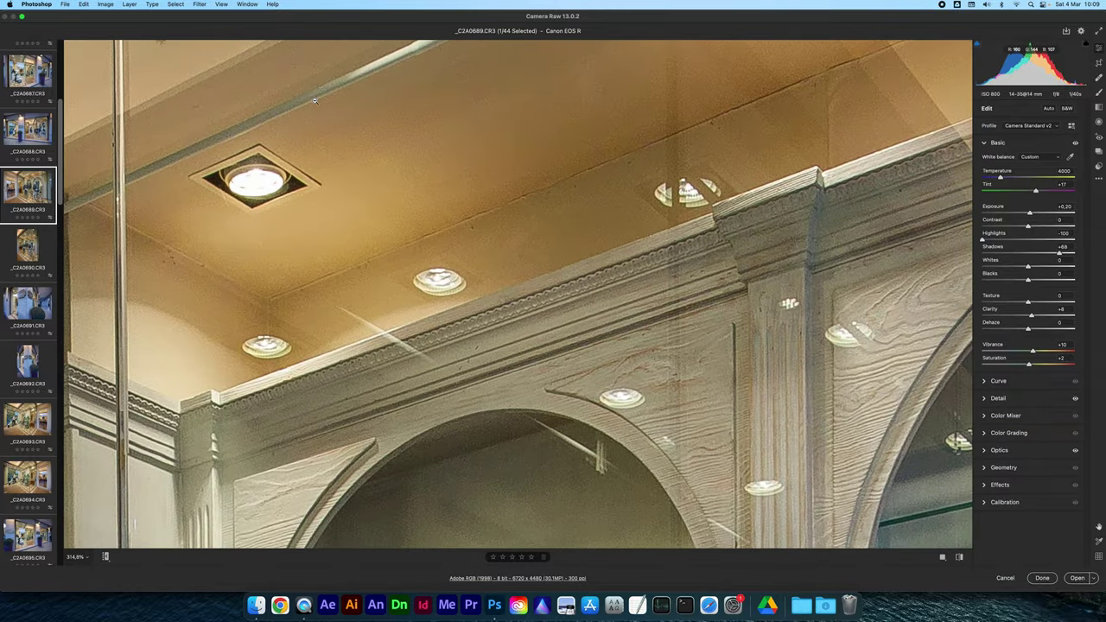
scroll(506, 280, "up", 3)
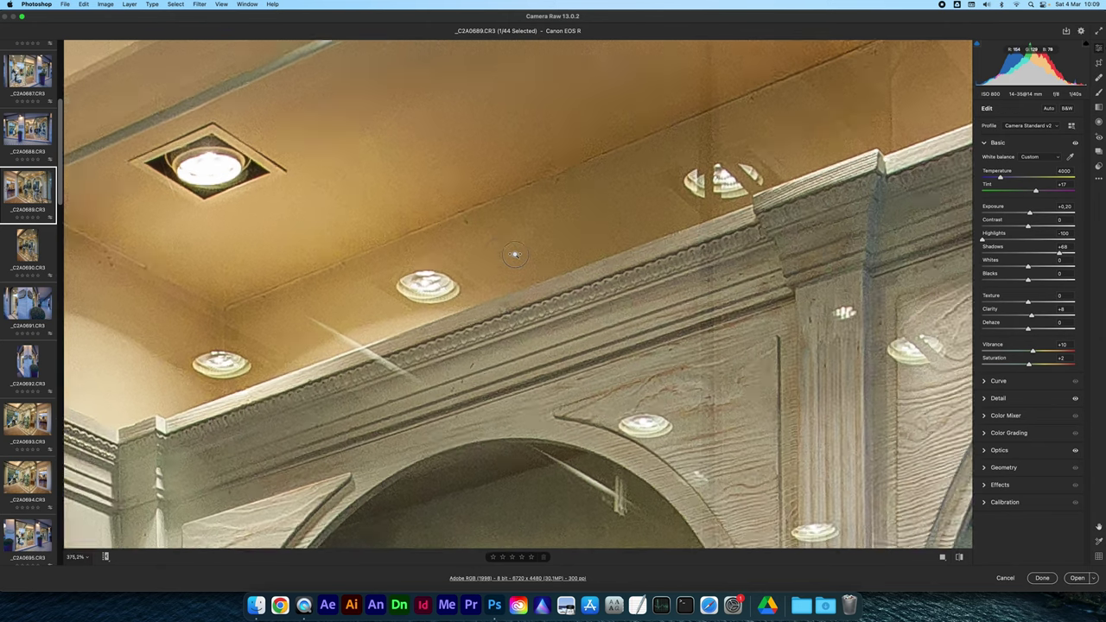
scroll(450, 155, "down", 10)
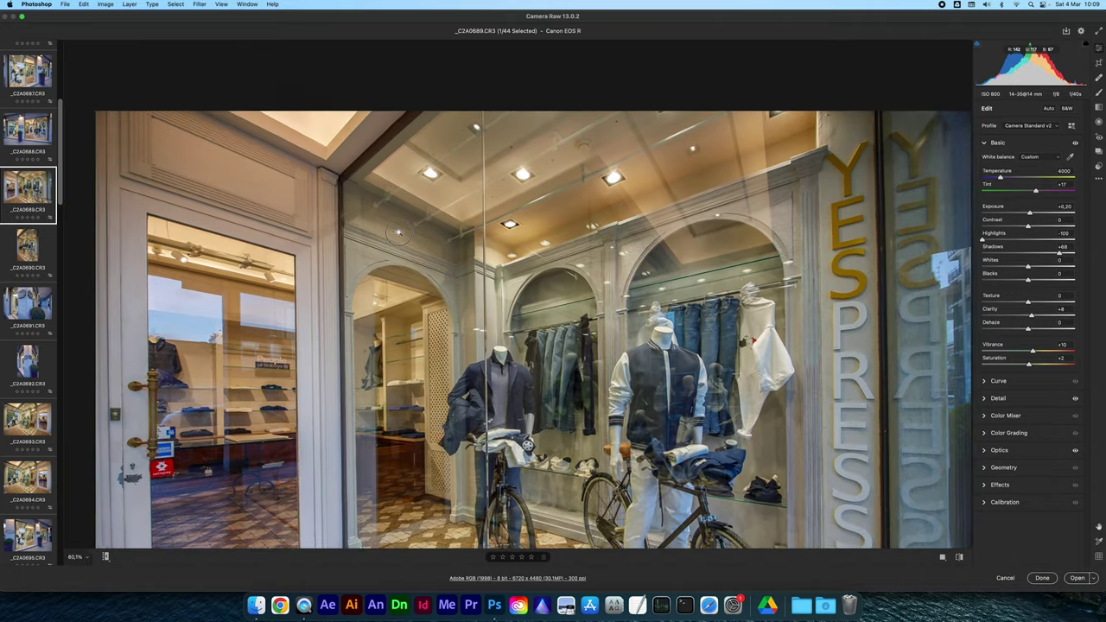
scroll(409, 234, "down", 2)
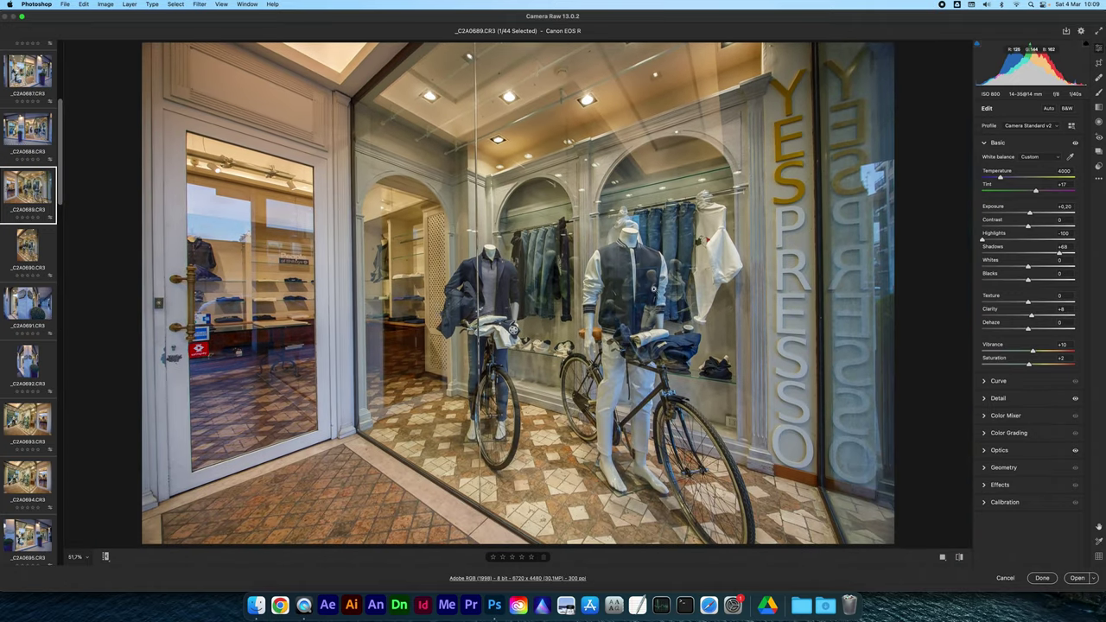
On _C2A0693.CR3, set Noise Reduction to 33, sharpening Detail to 50 and Masking to 55
left_click(26, 250)
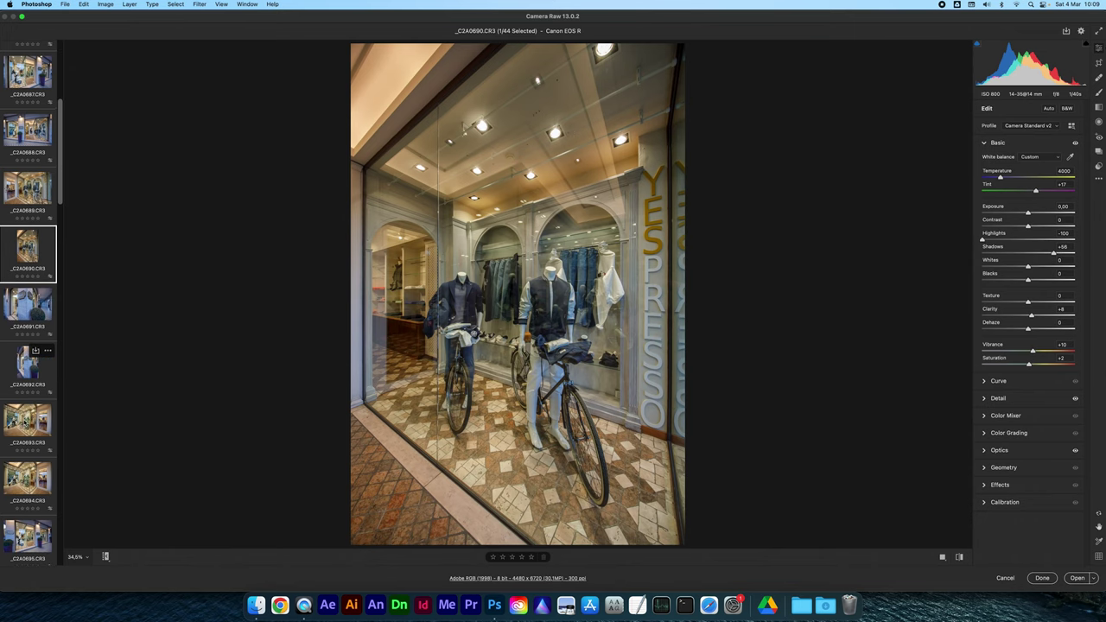
left_click(27, 421)
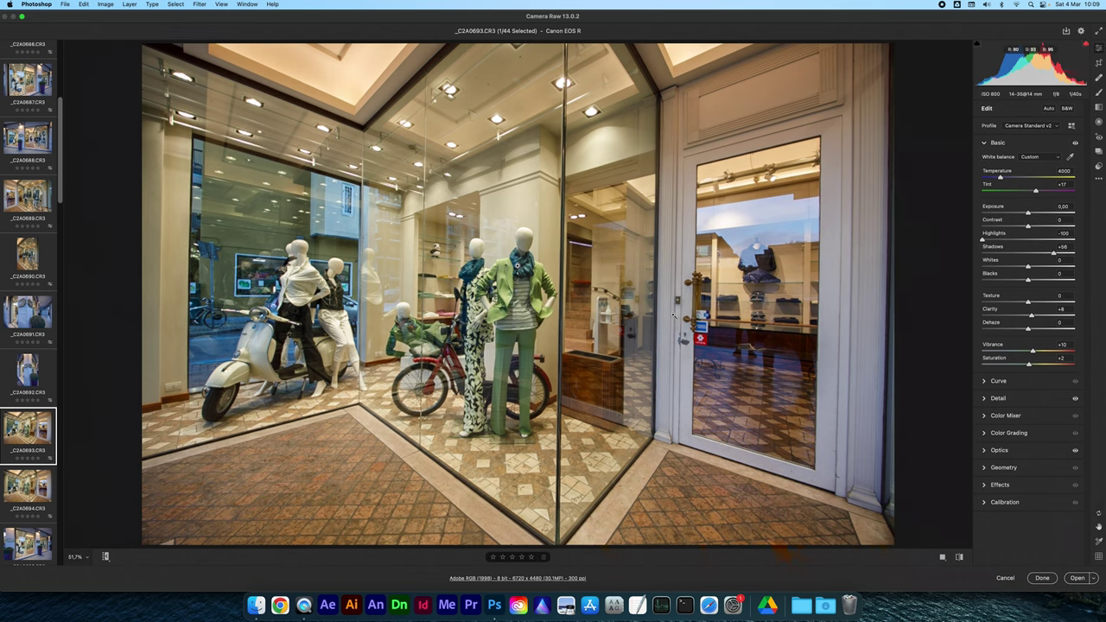
scroll(537, 245, "up", 5)
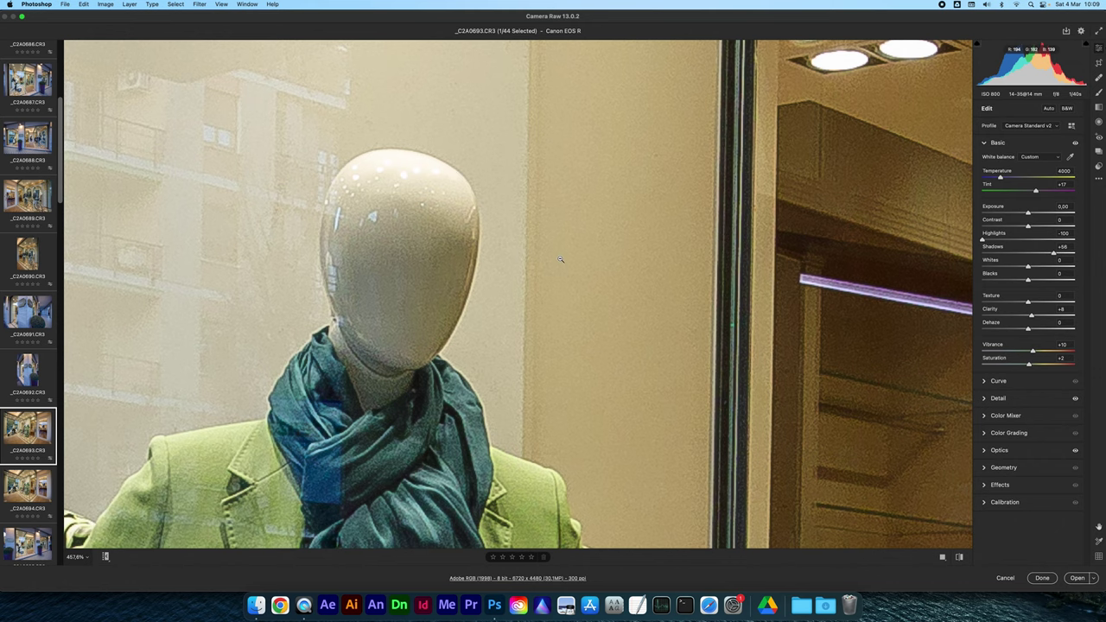
scroll(560, 259, "down", 3)
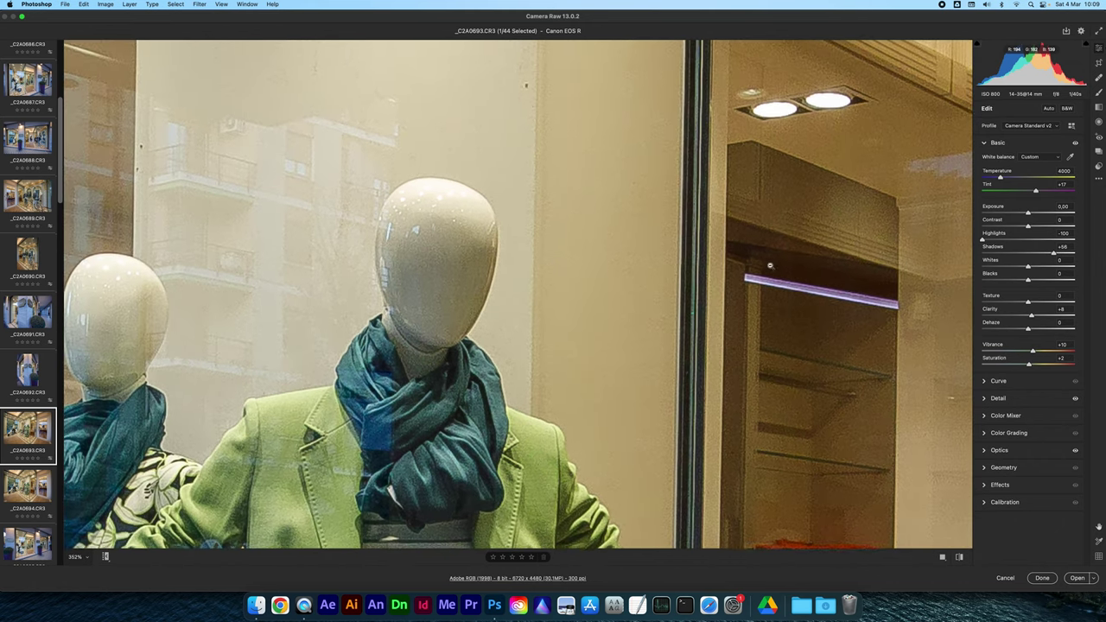
left_click(1020, 398)
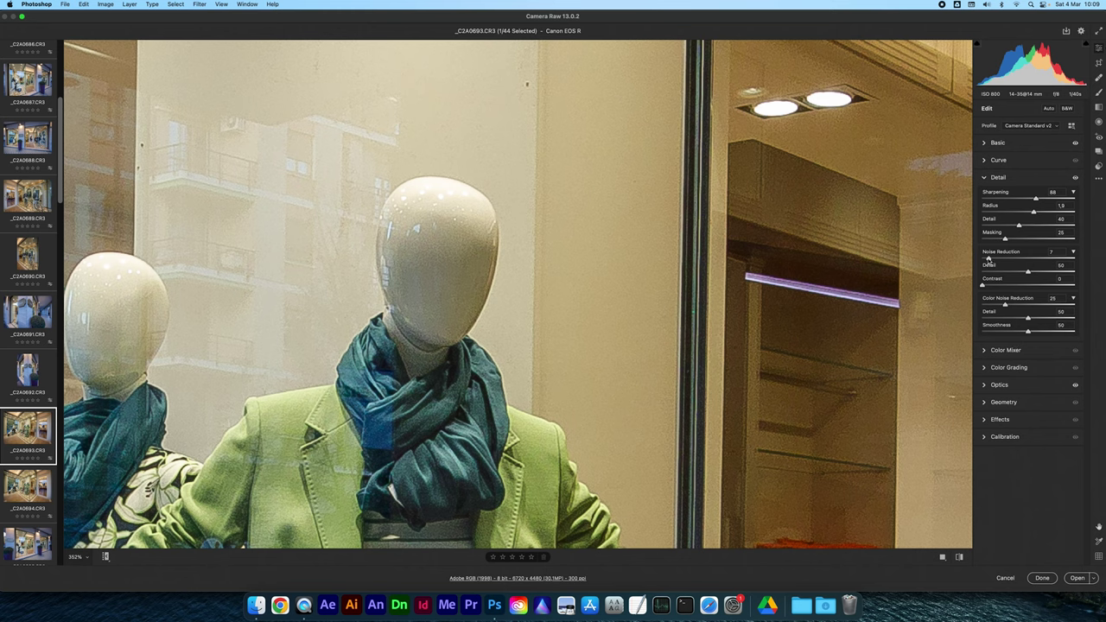
left_click_drag(988, 259, 1027, 227)
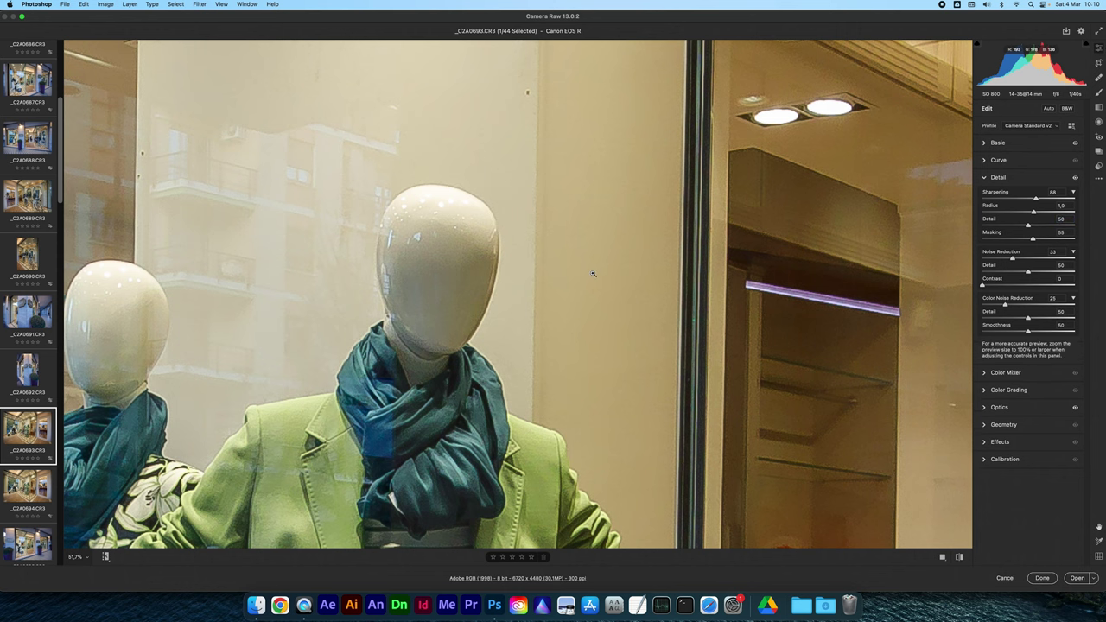
Review the whole of _C2A0693.CR3 at several smaller sizes to judge the noise reduction and sharpening
key("super+0")
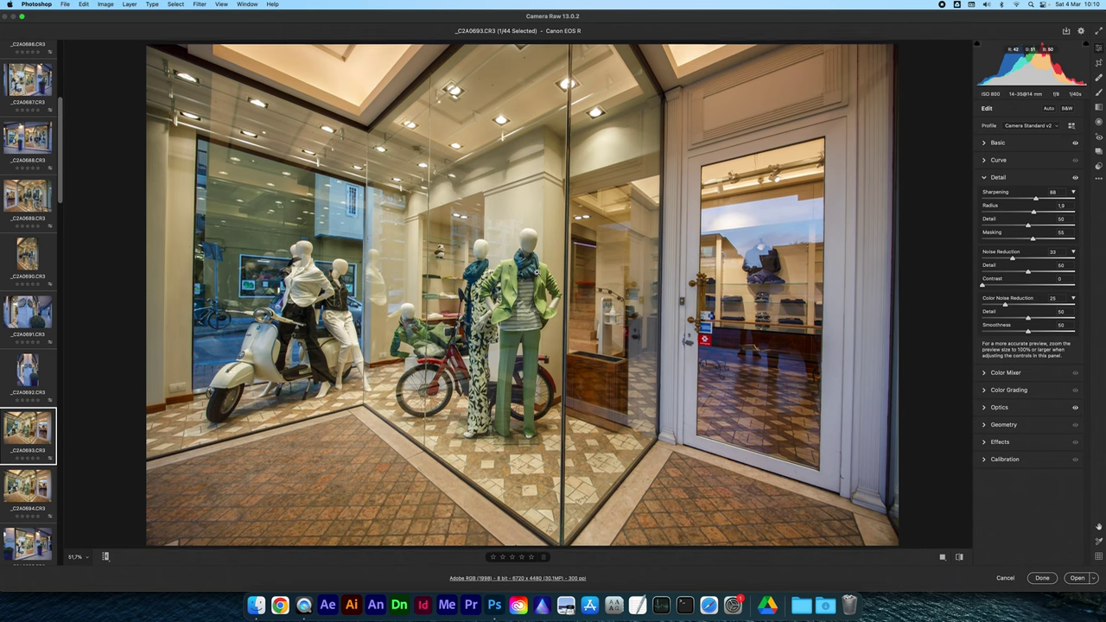
scroll(537, 273, "down", 10)
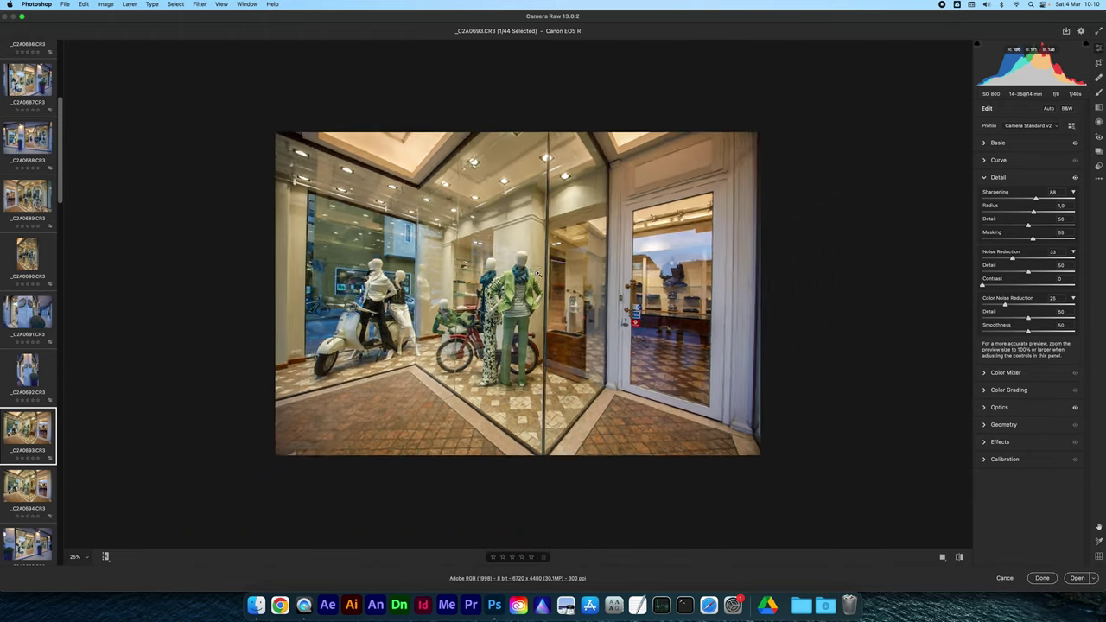
scroll(537, 273, "down", 2)
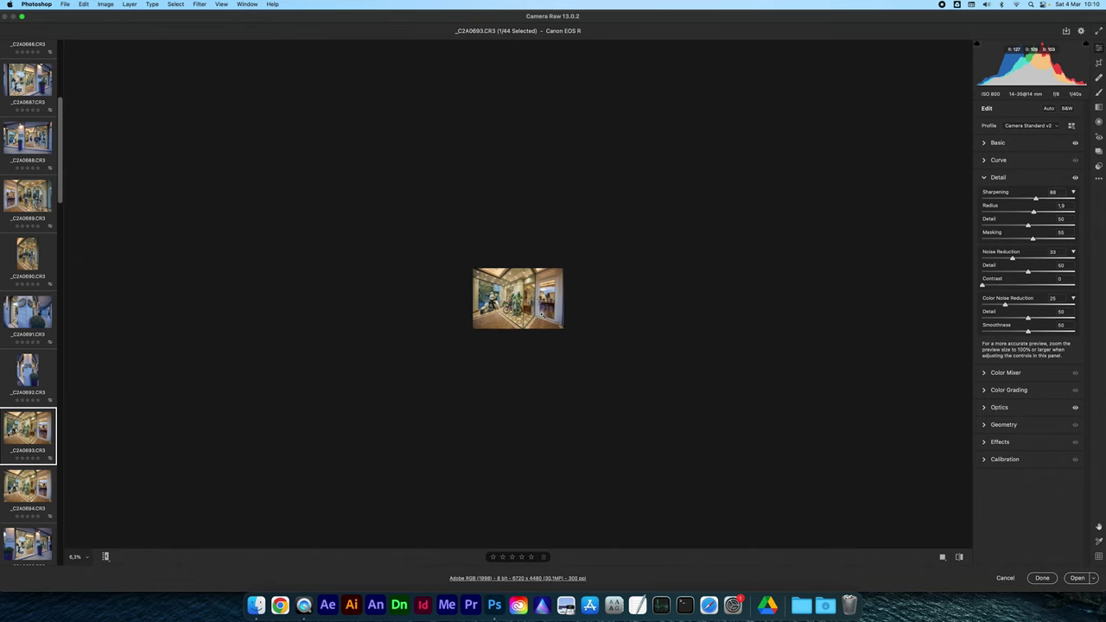
scroll(541, 315, "up", 6)
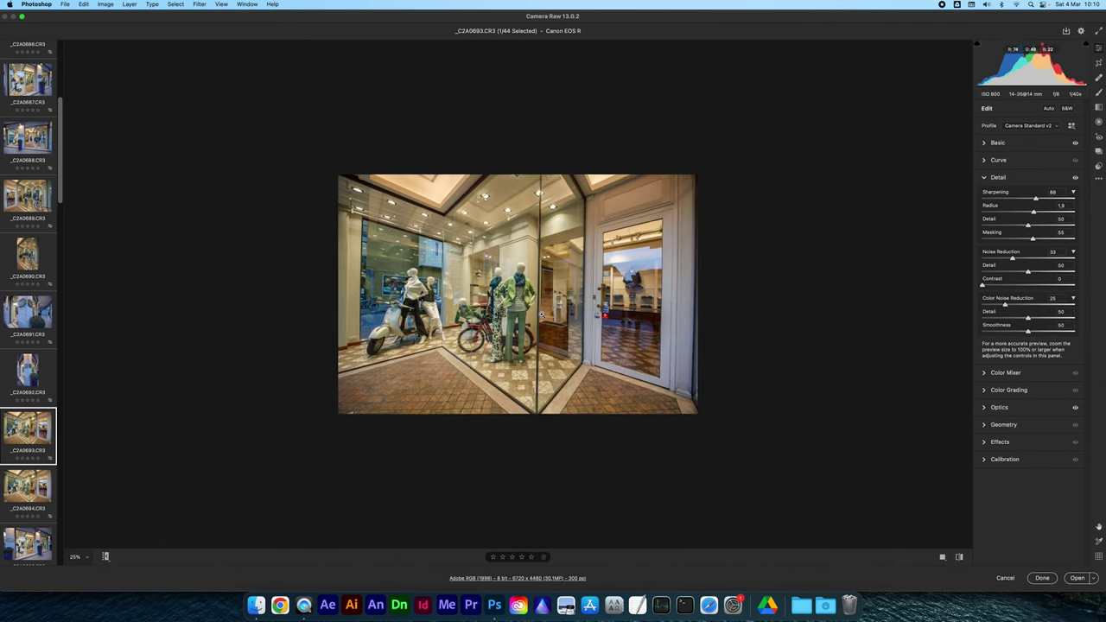
scroll(541, 315, "up", 3)
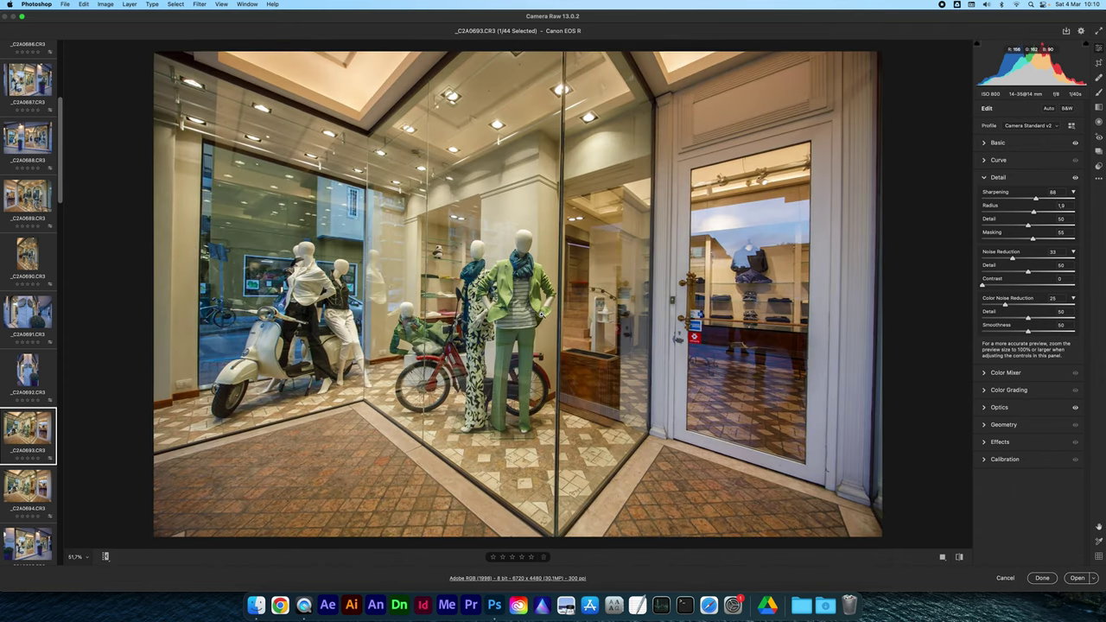